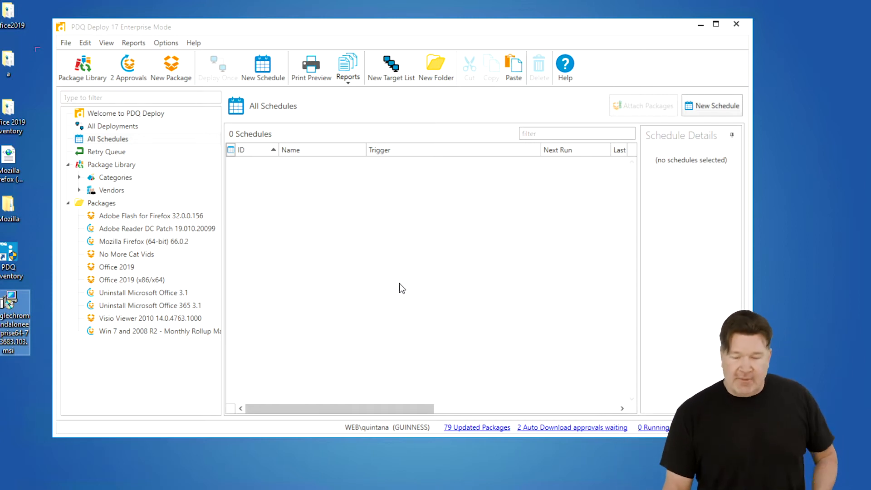
# Create a new deployment package named "Chrome - 64bit".
pyautogui.click(180, 67)
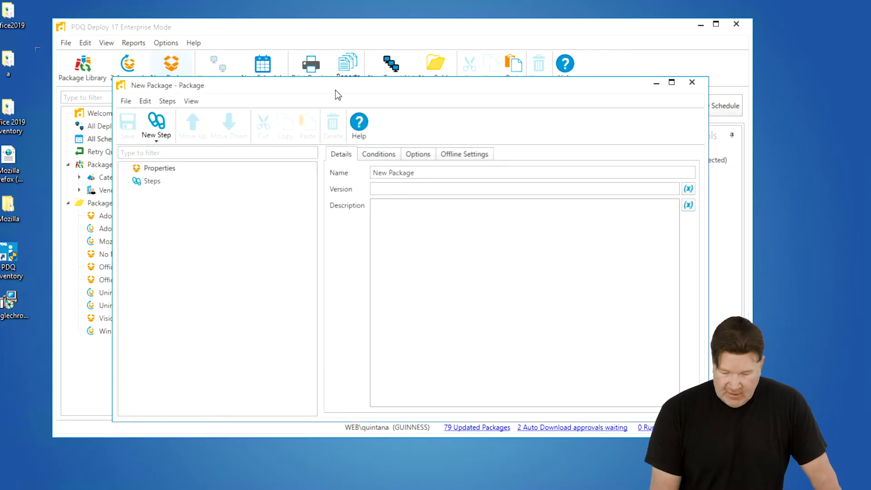
pyautogui.moveTo(416, 173); pyautogui.dragTo(341, 170)
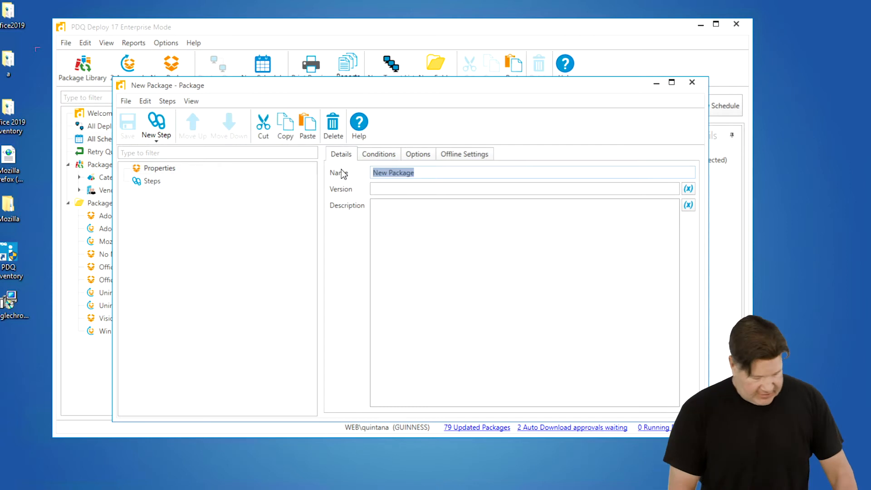
pyautogui.write('Chrome')
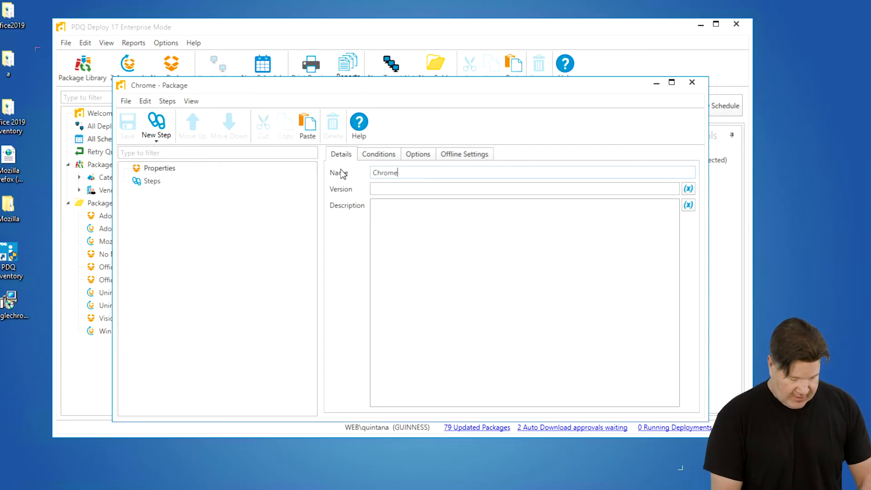
pyautogui.write(' -')
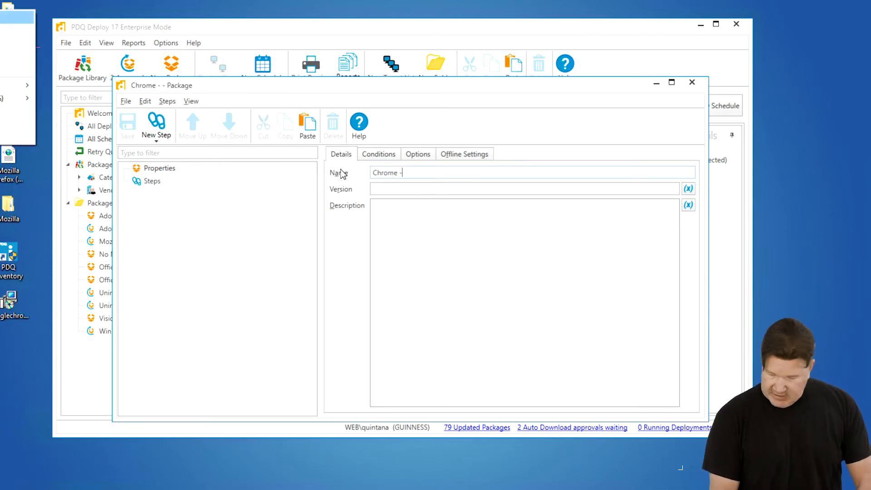
pyautogui.click(434, 172)
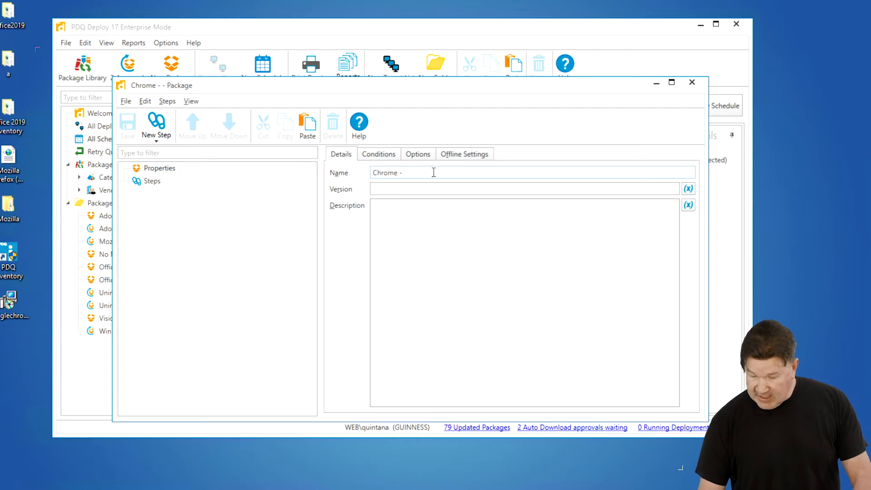
pyautogui.write('64bit')
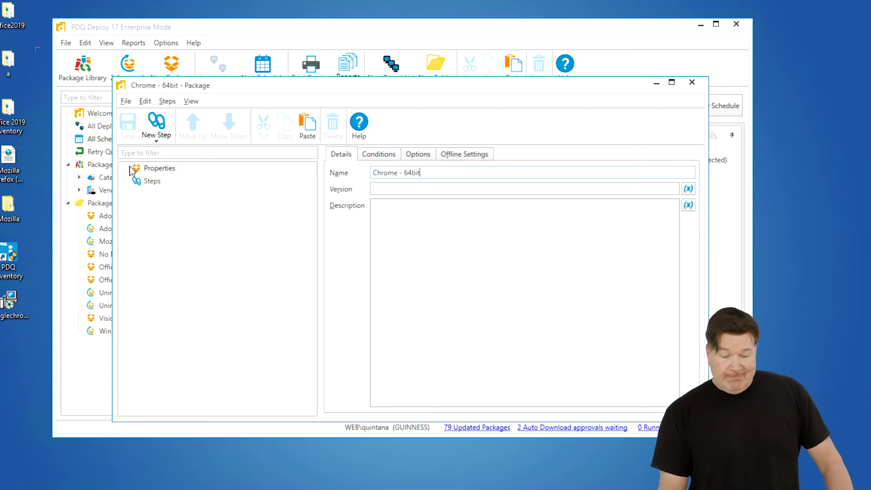
# Add an Install step that uses googlechromestandaloneenterprise64-73.0.3683.103.msi from the Desktop as its install file.
pyautogui.click(164, 134)
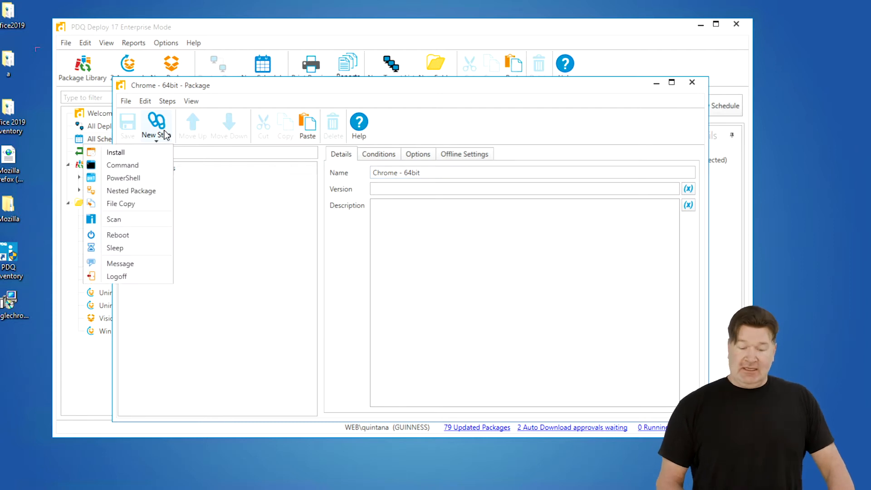
pyautogui.click(114, 152)
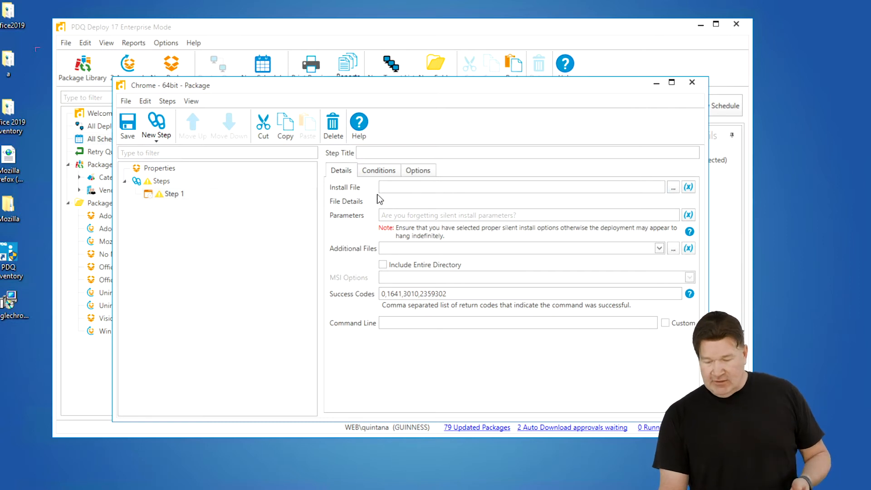
pyautogui.click(673, 188)
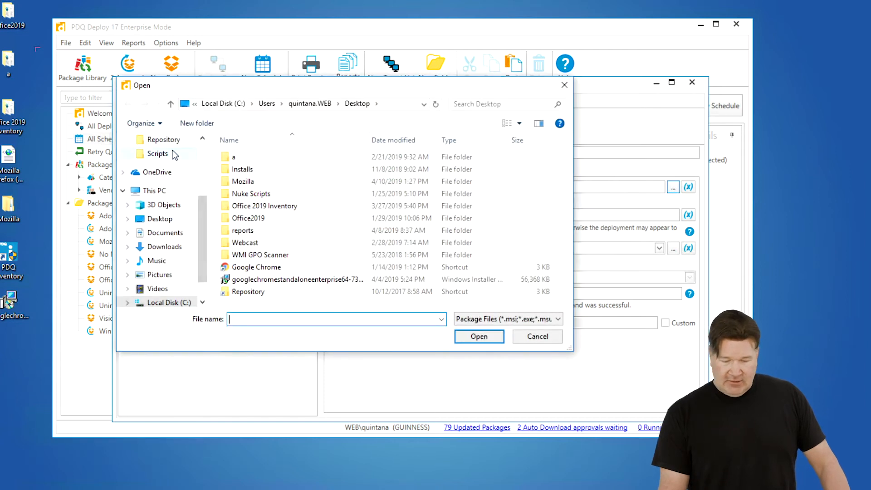
pyautogui.scroll(3, 172, 154)
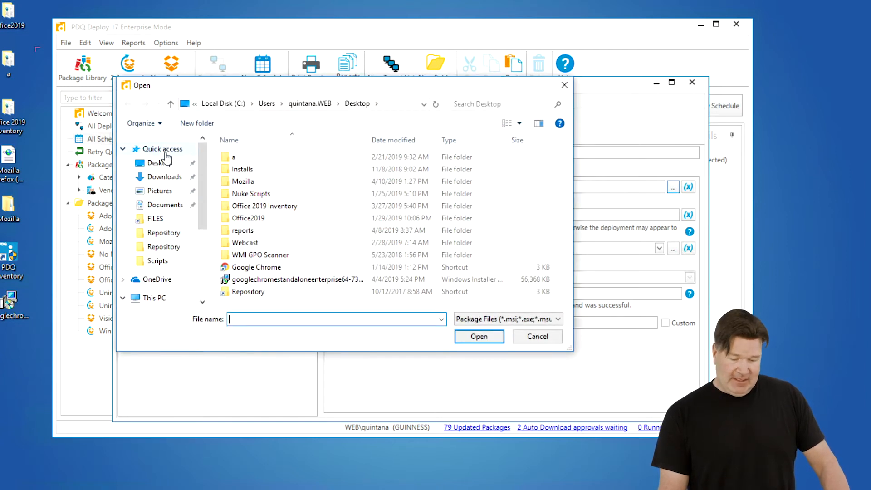
pyautogui.click(163, 163)
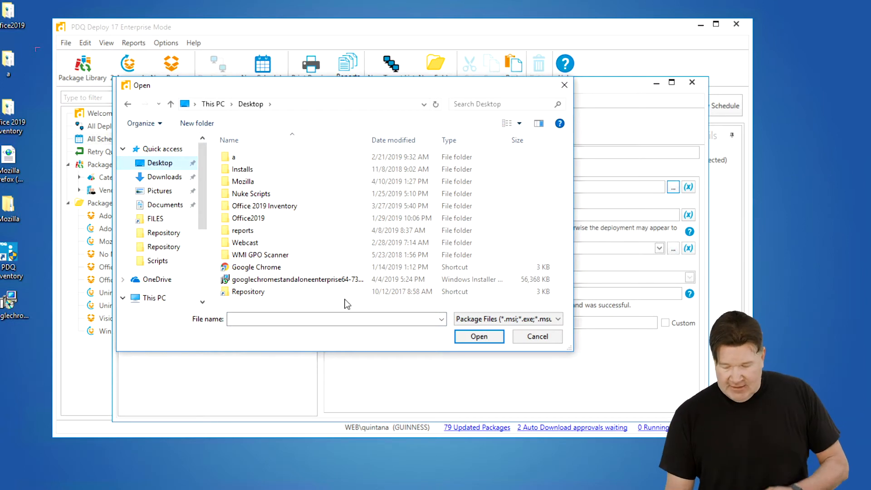
pyautogui.click(331, 279)
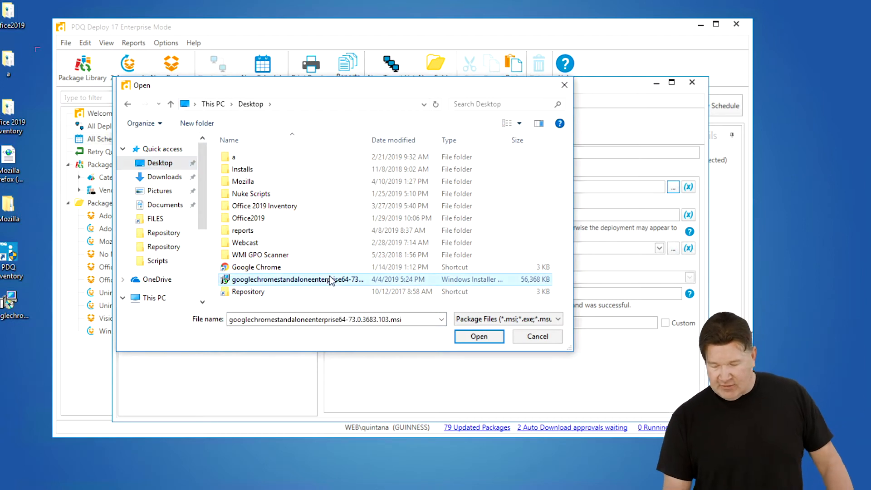
pyautogui.click(479, 336)
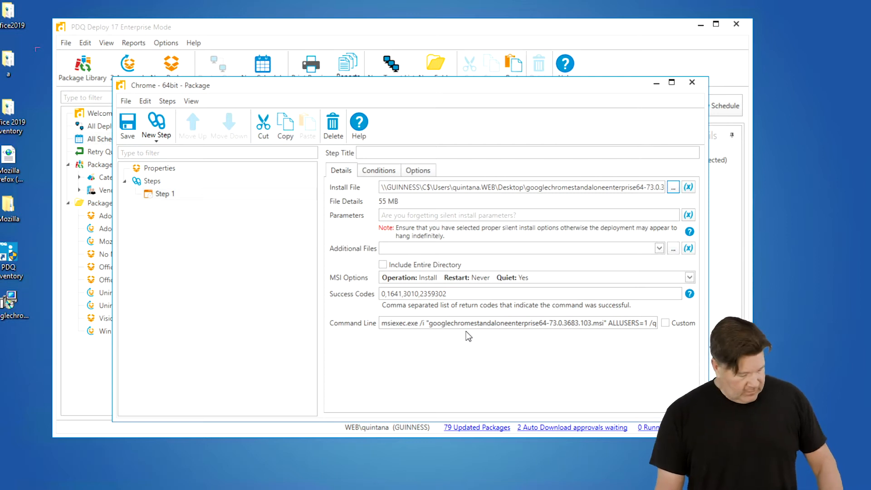
pyautogui.moveTo(561, 260)
pyautogui.mouseDown()
pyautogui.moveTo(456, 244)
pyautogui.moveTo(418, 303)
pyautogui.moveTo(556, 262)
pyautogui.moveTo(508, 255)
pyautogui.mouseUp()
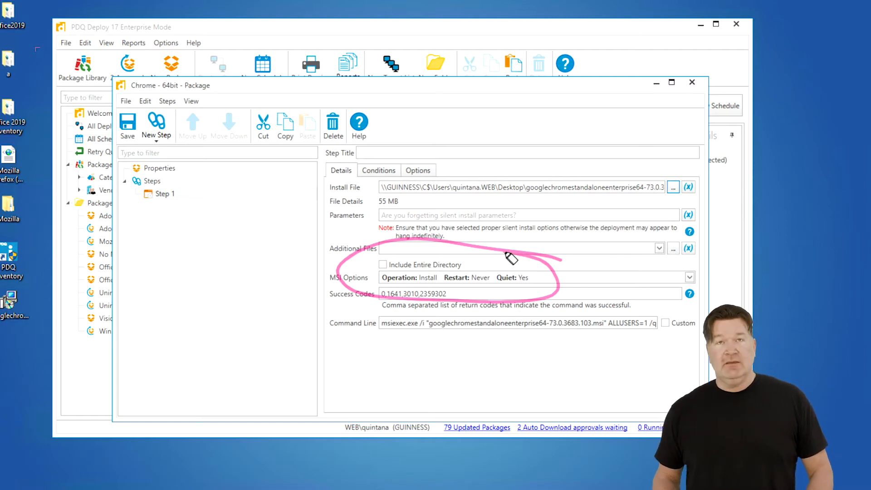
pyautogui.press('e')
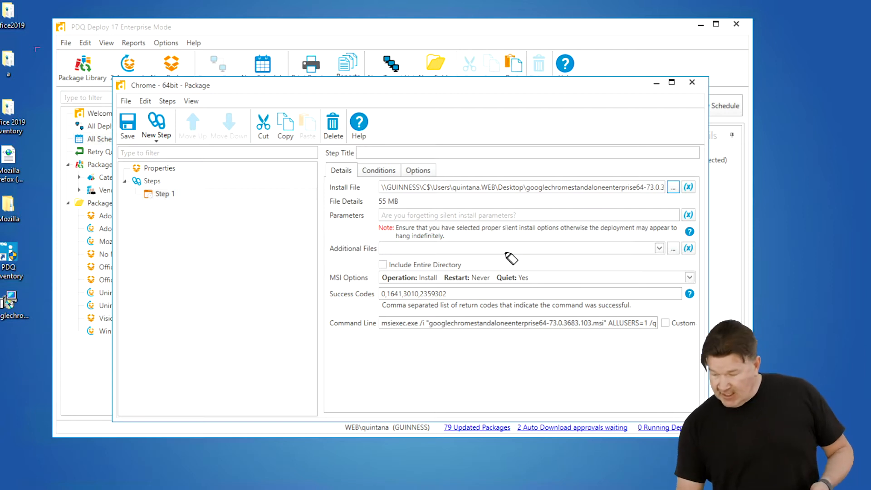
# Set the install step's MSI restart option to Always and check the end of the generated command line.
pyautogui.click(689, 277)
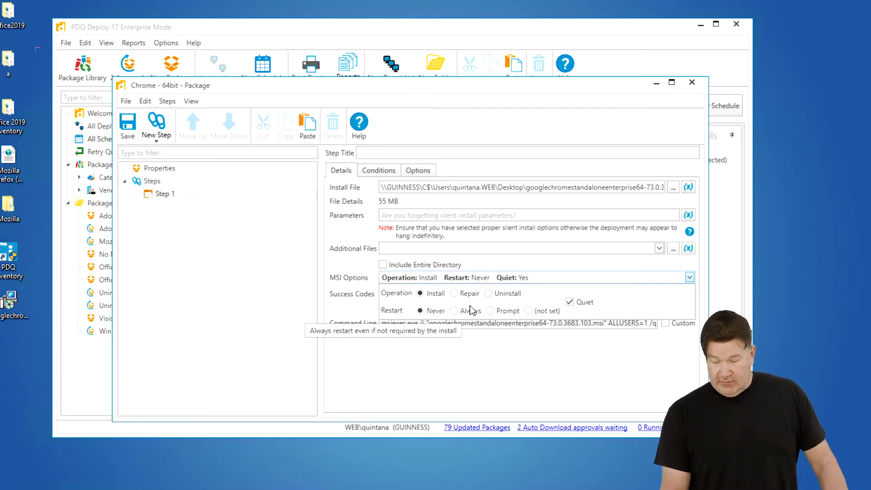
pyautogui.click(454, 312)
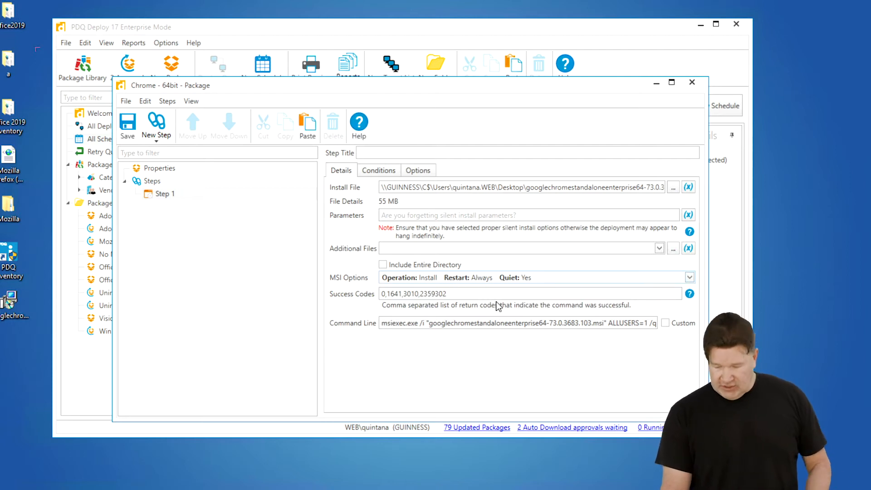
pyautogui.moveTo(395, 323); pyautogui.dragTo(675, 324)
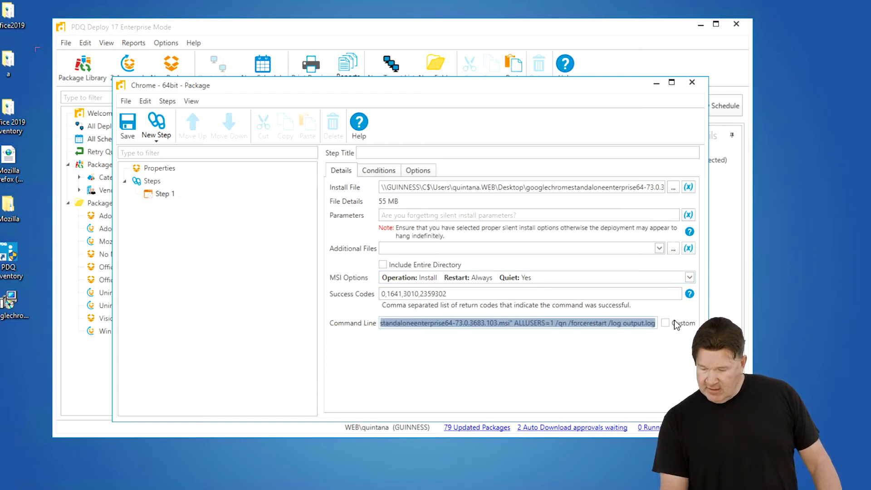
pyautogui.click(583, 321)
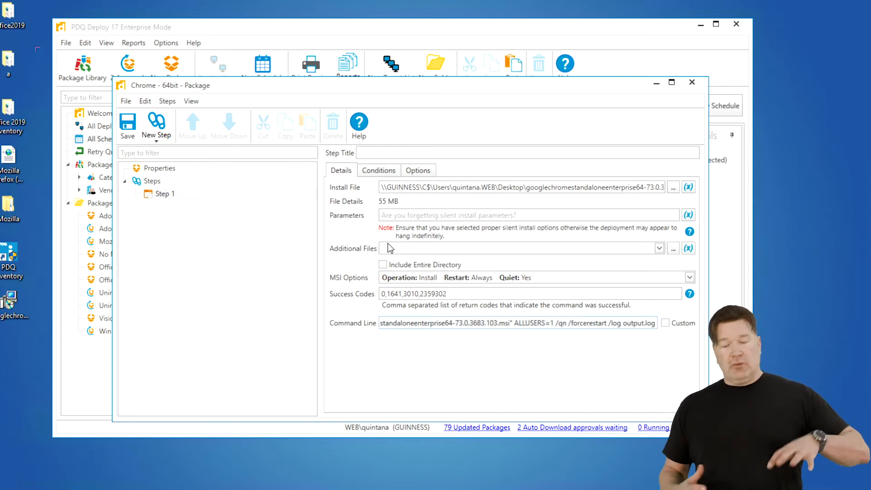
pyautogui.click(403, 216)
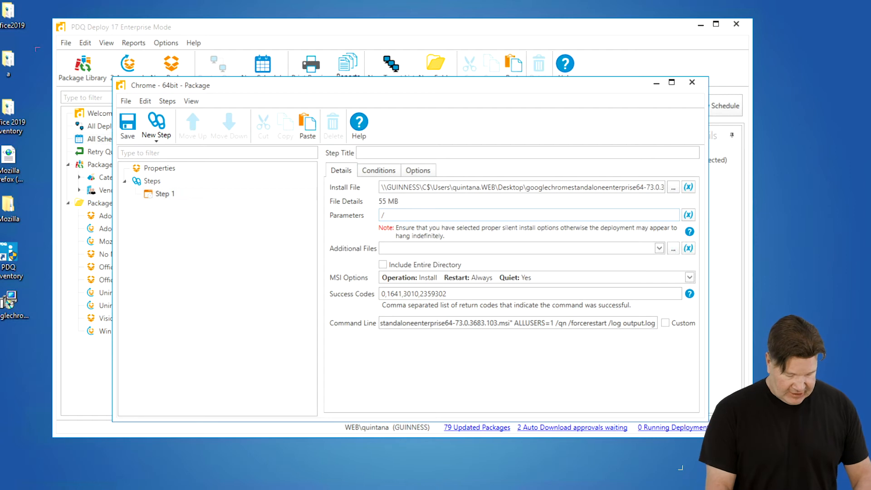
pyautogui.write('EVr')
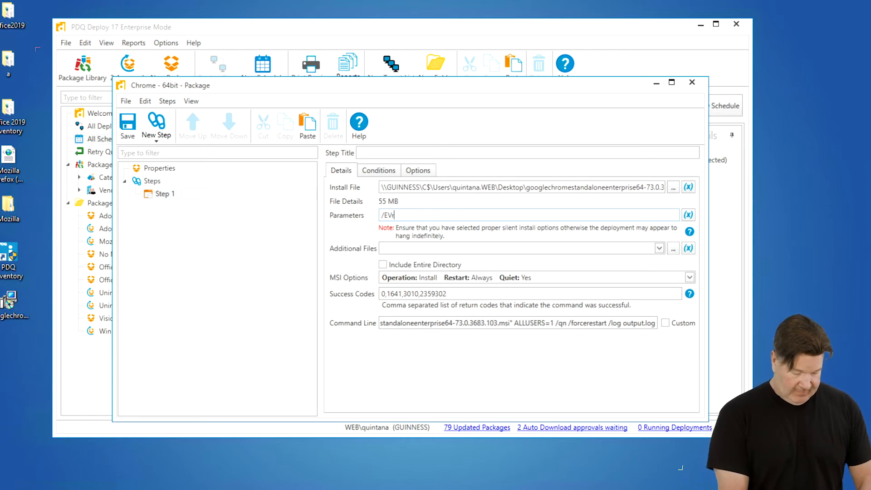
pyautogui.write('ybody')
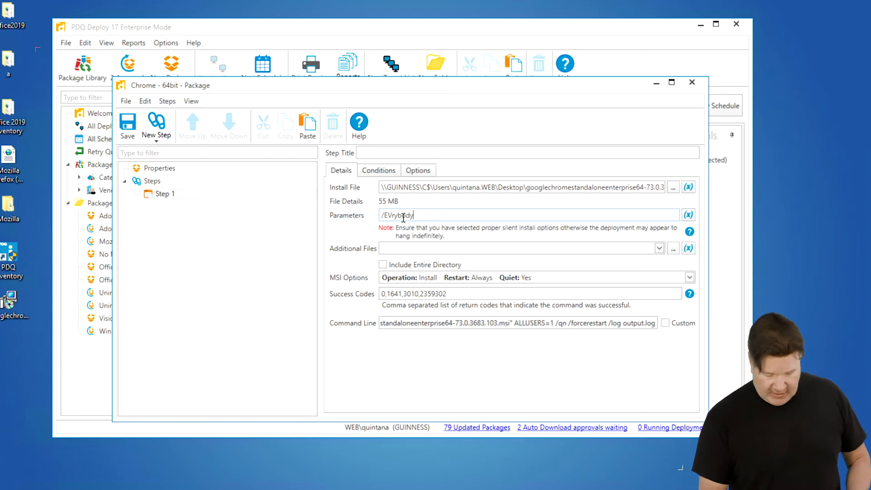
pyautogui.press('BackSpace')
pyautogui.press('BackSpace')
pyautogui.press('BackSpace')
pyautogui.press('BackSpace')
pyautogui.press('BackSpace')
pyautogui.press('BackSpace')
pyautogui.press('BackSpace')
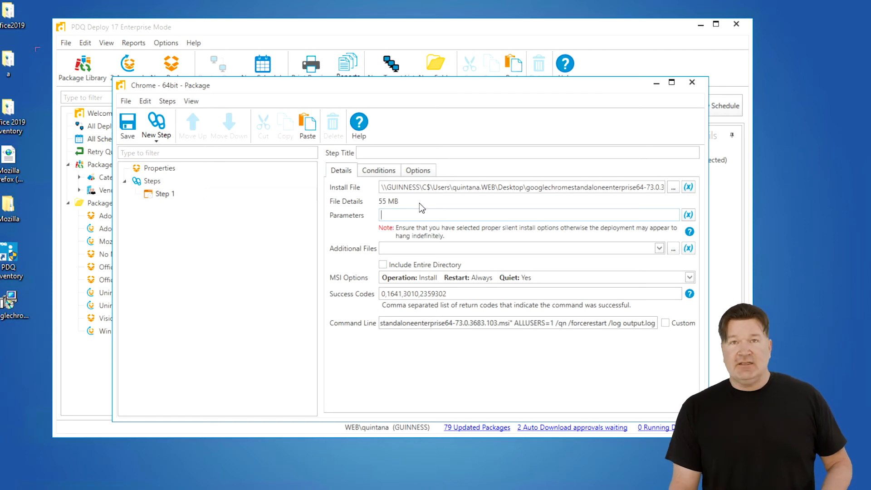
pyautogui.moveTo(422, 202)
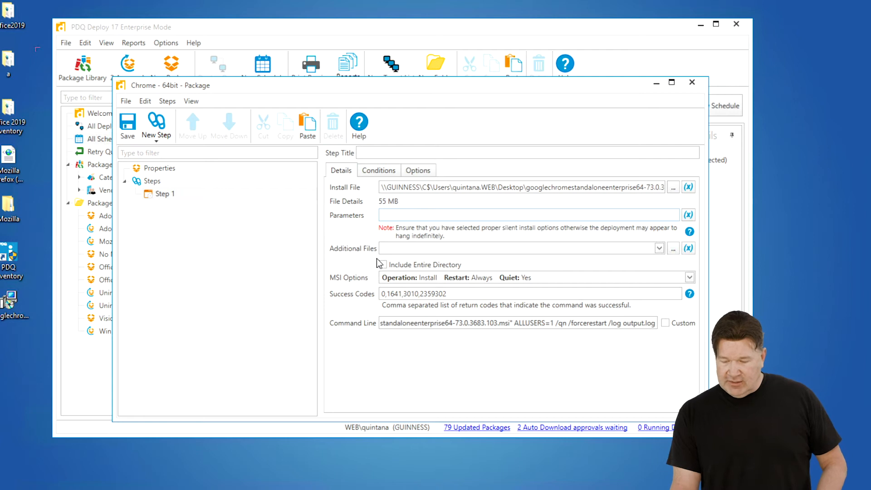
pyautogui.click(659, 248)
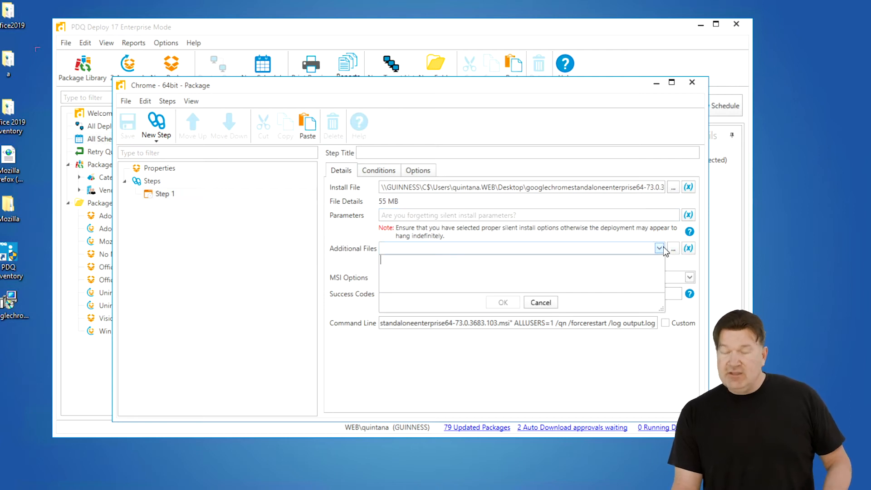
pyautogui.click(345, 248)
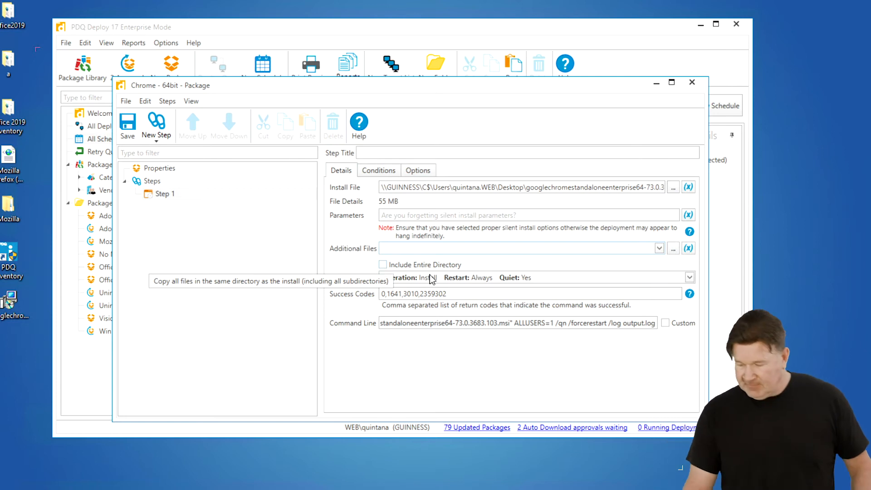
# Set the install step's MSI restart option to Never.
pyautogui.click(494, 277)
pyautogui.click(420, 310)
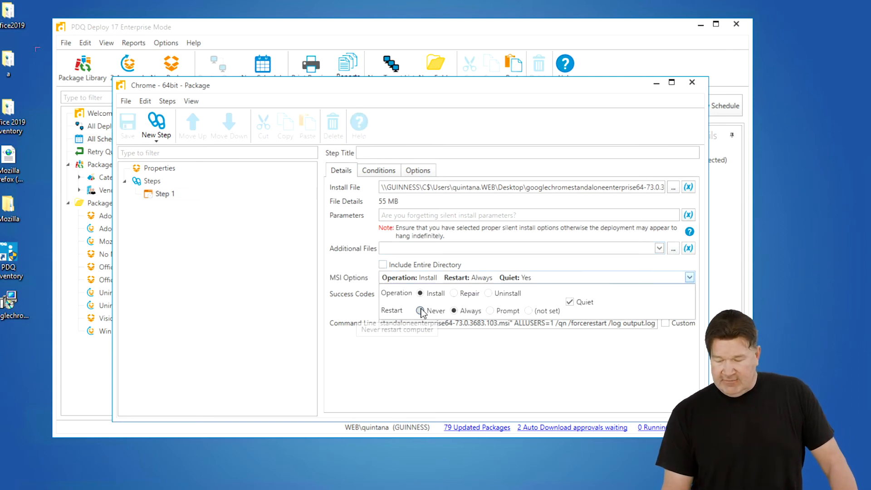
pyautogui.click(534, 256)
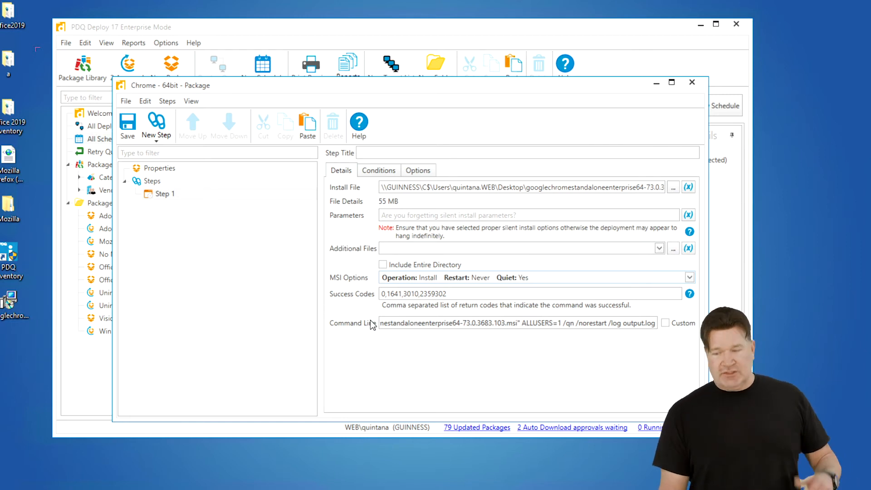
pyautogui.click(665, 323)
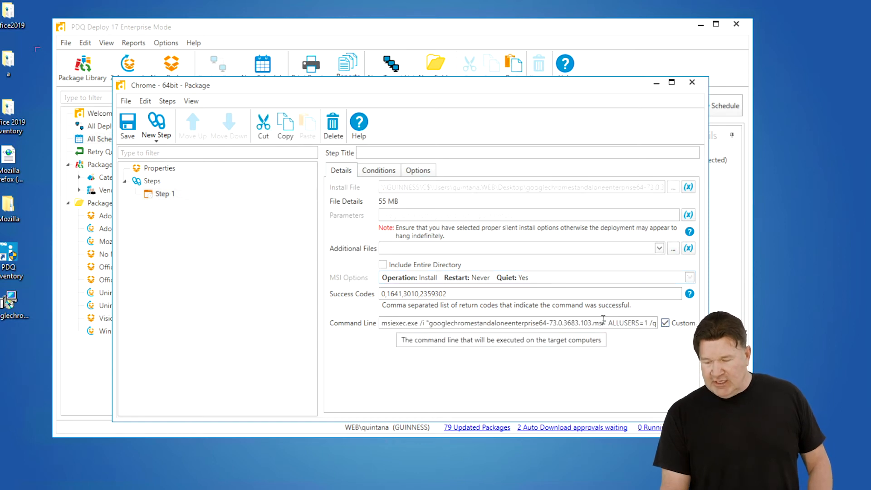
pyautogui.click(651, 323)
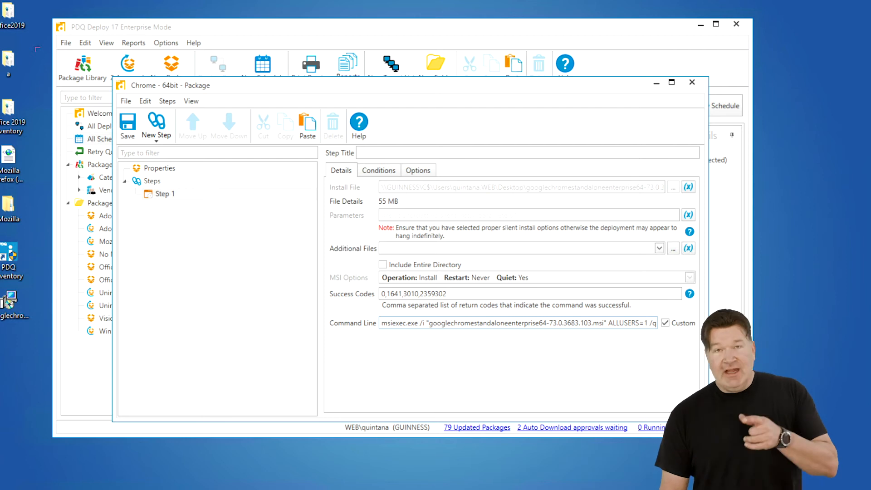
pyautogui.click(666, 323)
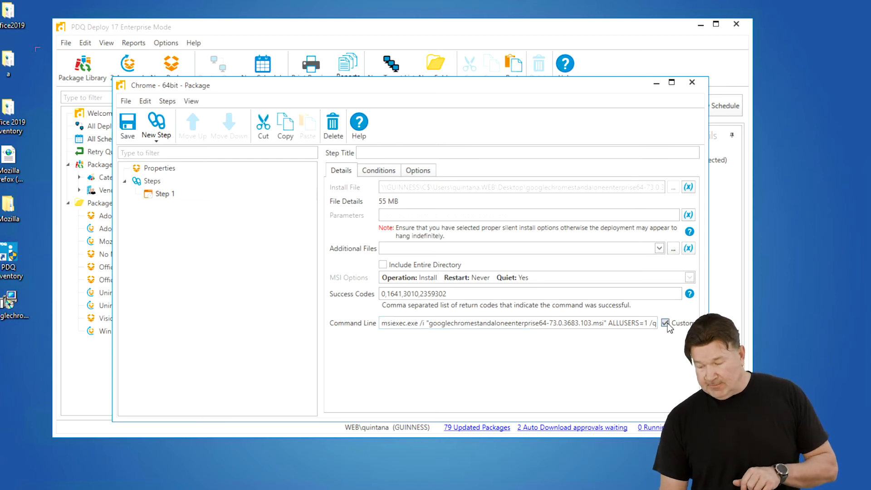
pyautogui.click(666, 323)
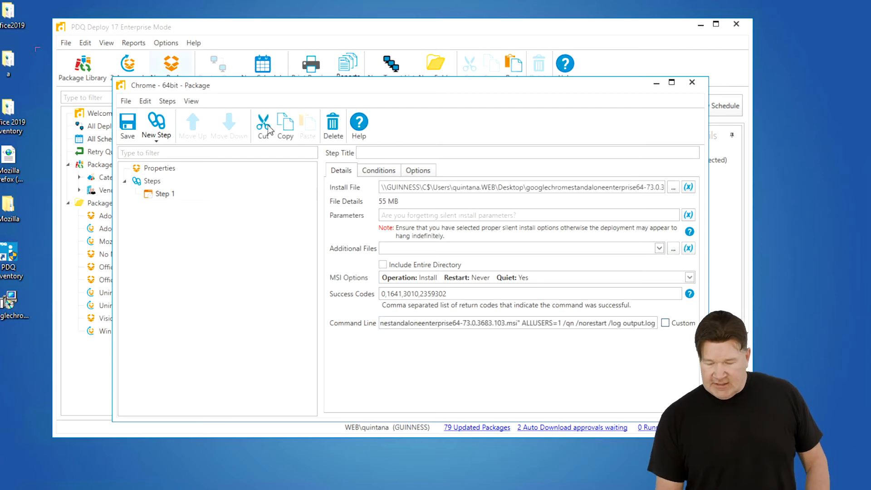
# Title the install step "Chrome Install" and return to the package properties.
pyautogui.click(396, 151)
pyautogui.write('Chrome')
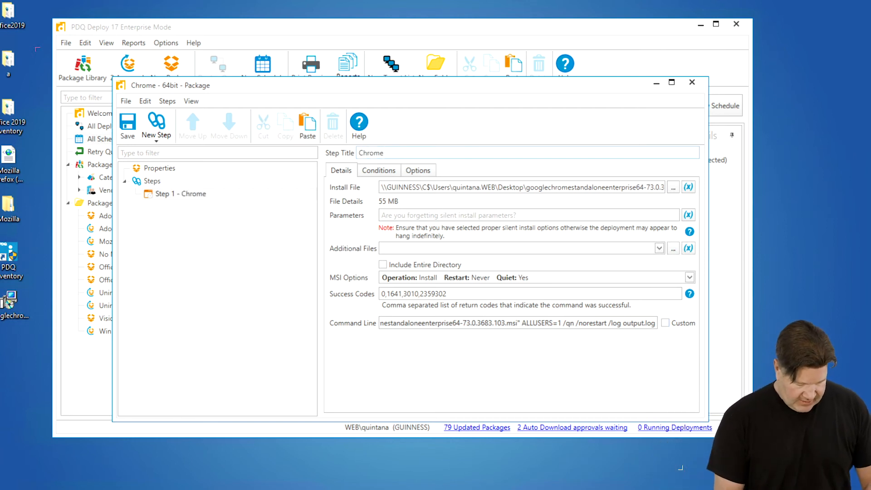
pyautogui.write(' Install')
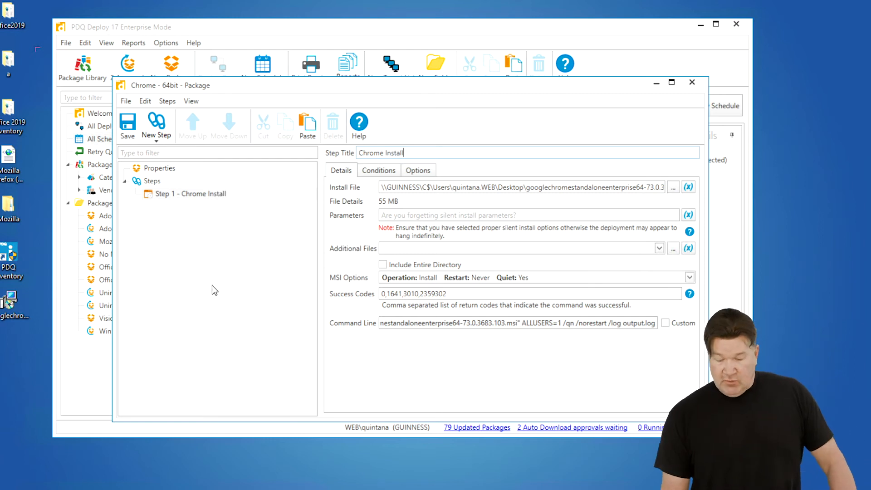
pyautogui.click(240, 315)
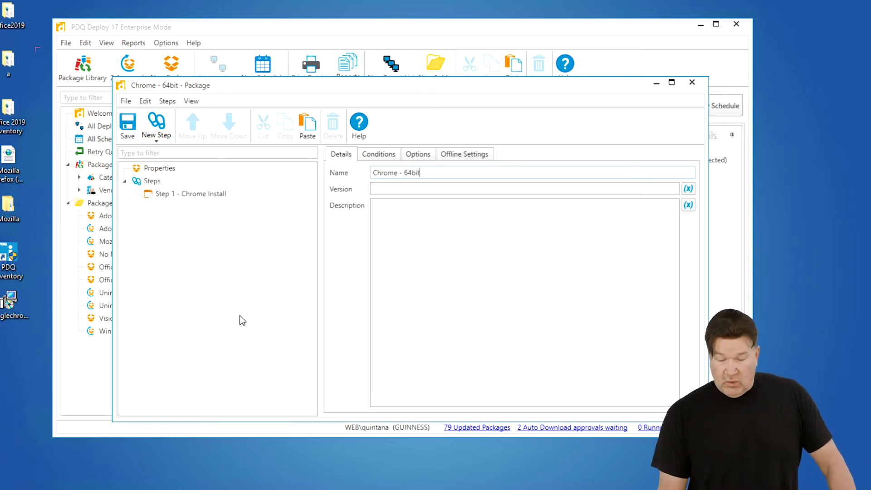
# Restrict the Chrome Install step to 64-bit O/S architecture, then save and close the package.
pyautogui.click(167, 196)
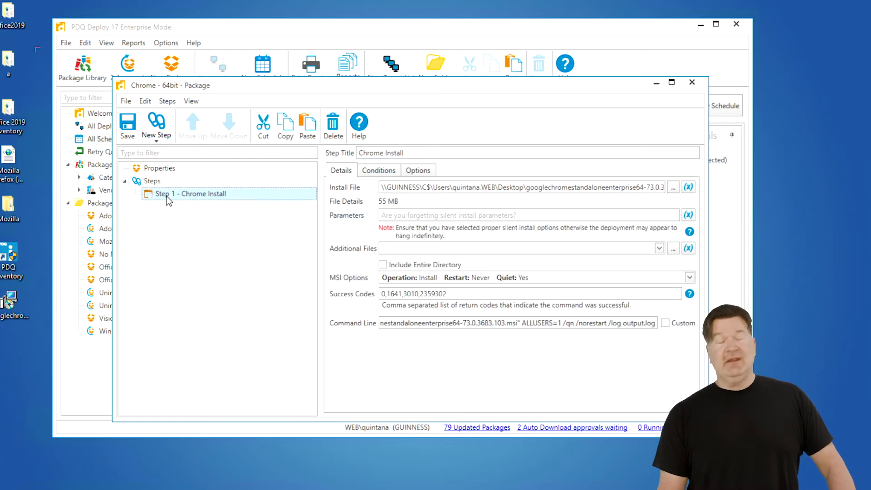
pyautogui.click(375, 171)
pyautogui.click(407, 204)
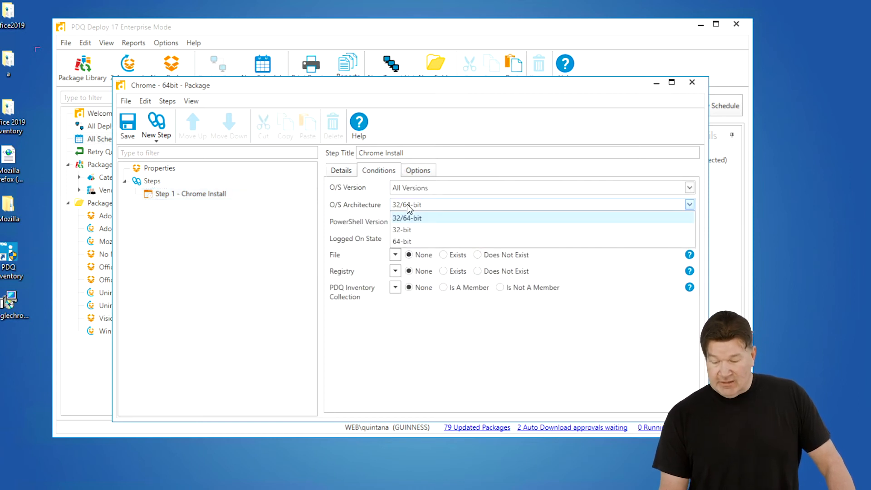
pyautogui.click(401, 242)
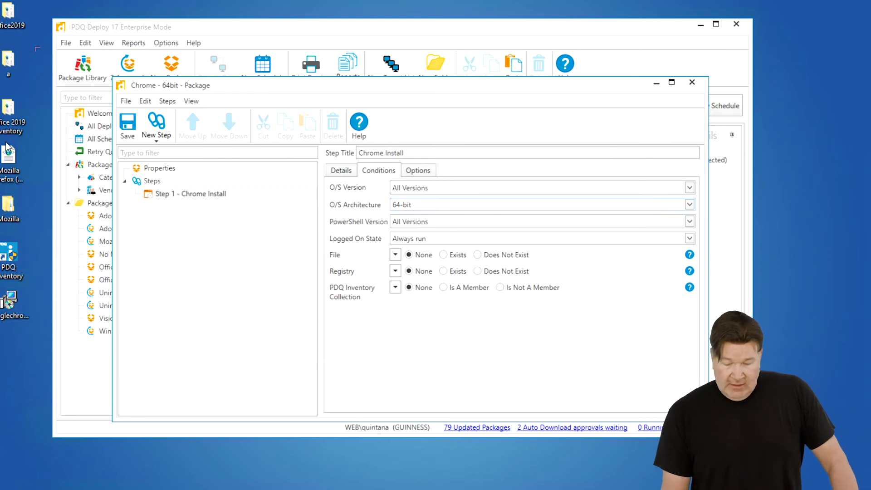
pyautogui.click(129, 129)
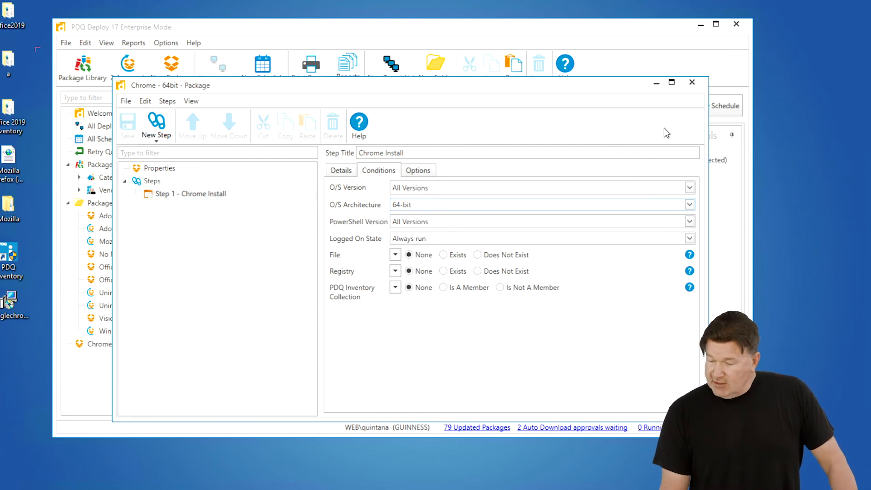
pyautogui.click(691, 82)
# Start a one-time deployment of the Chrome - 64bit package and add the computer "rick" as a target.
pyautogui.rightClick(100, 346)
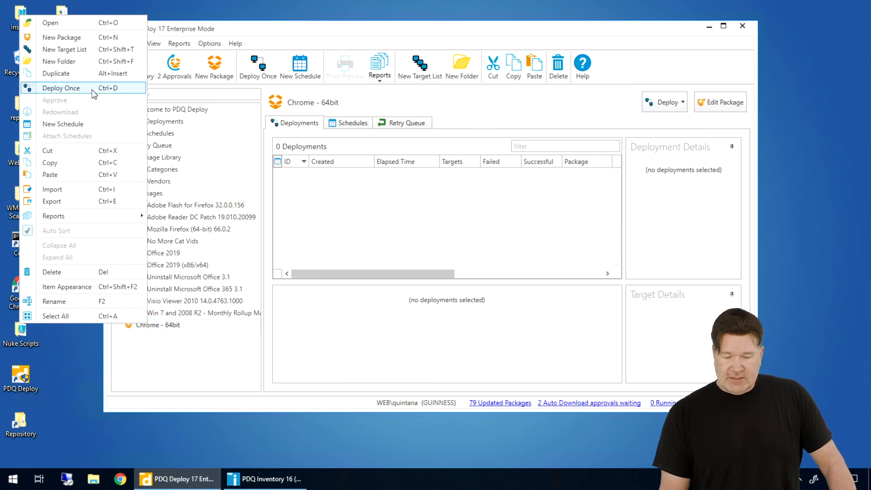
pyautogui.click(93, 89)
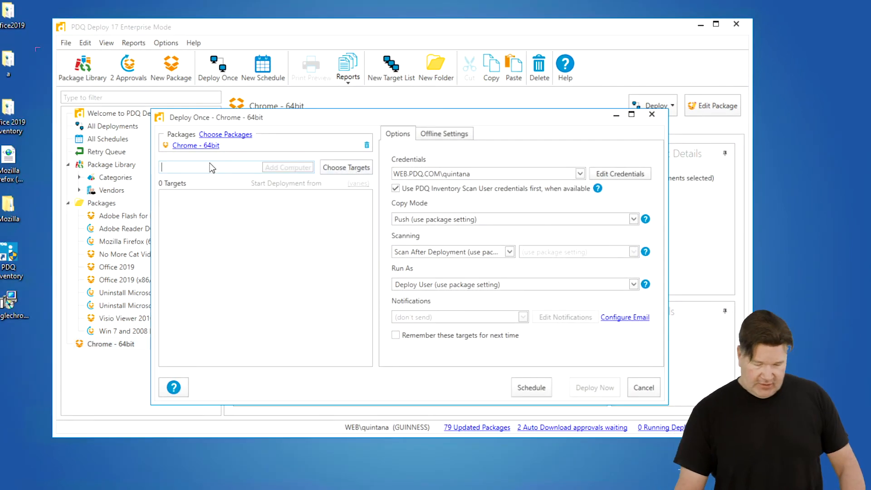
pyautogui.write('rick')
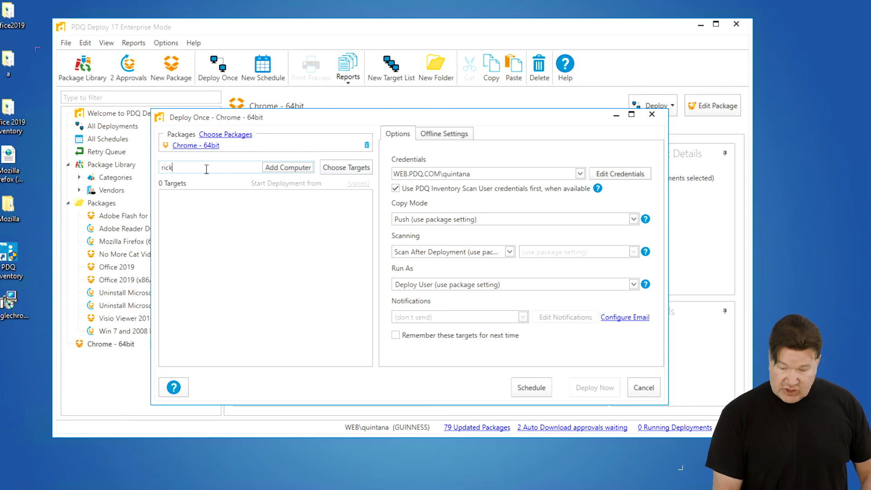
pyautogui.press('Return')
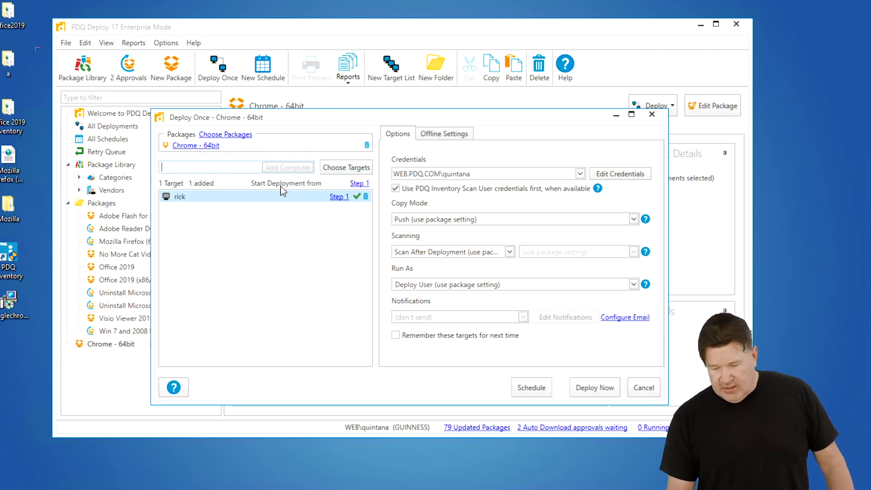
# Add the computer SITE1 from Active Directory to the deployment targets.
pyautogui.click(346, 169)
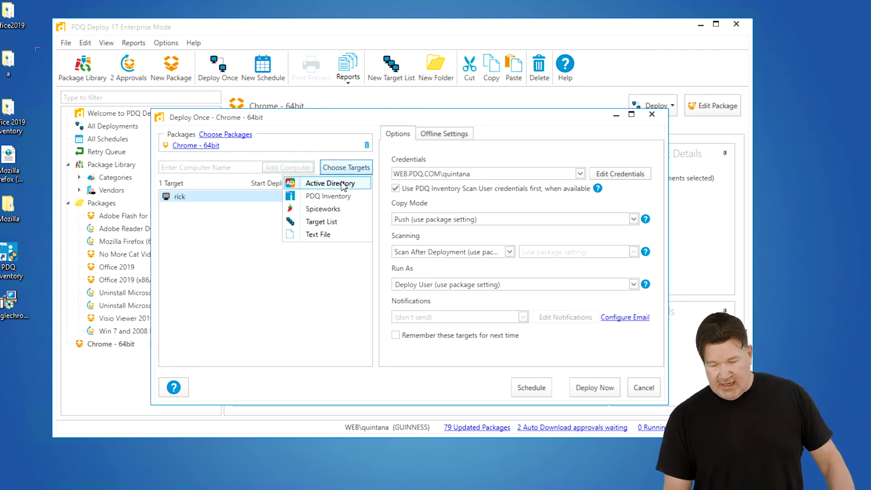
pyautogui.click(347, 182)
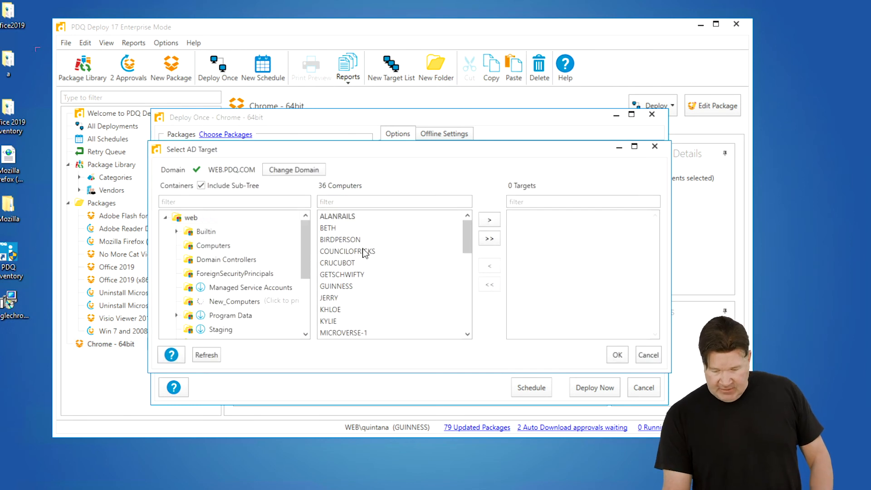
pyautogui.scroll(-5, 336, 253)
pyautogui.click(331, 311)
pyautogui.click(488, 222)
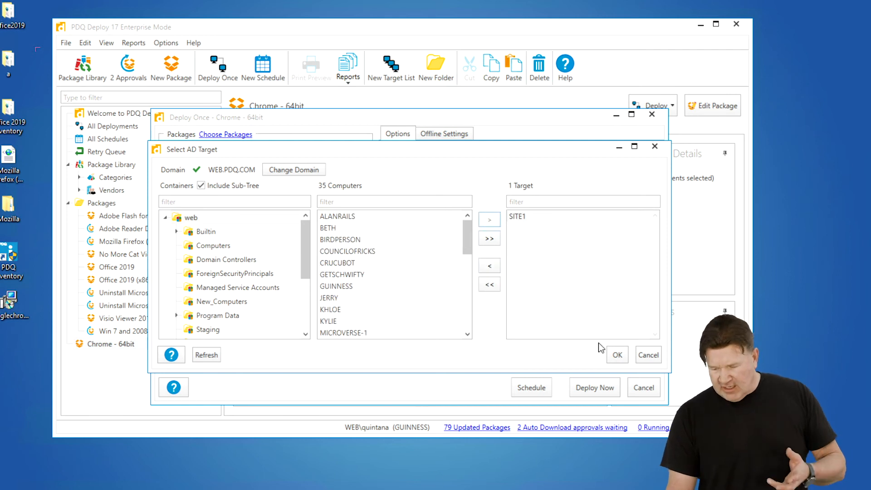
pyautogui.click(617, 354)
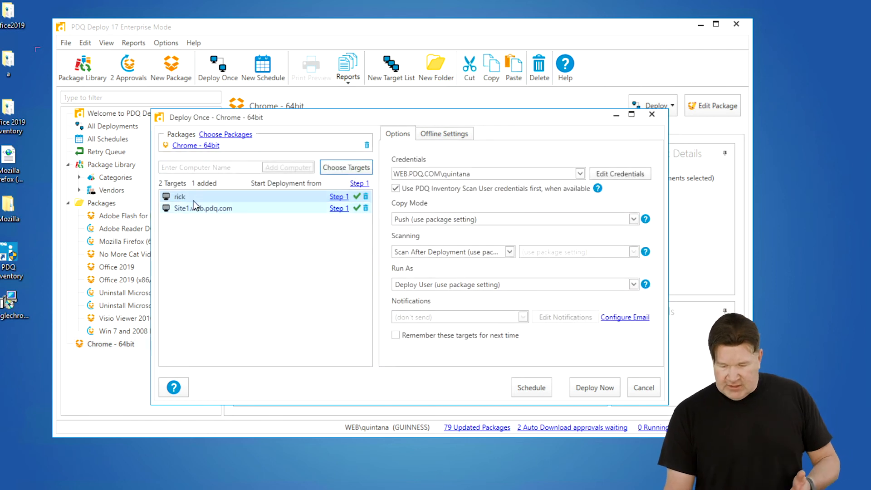
# Deploy the package immediately to the chosen targets and check each target's status, steps, error and run time.
pyautogui.click(603, 388)
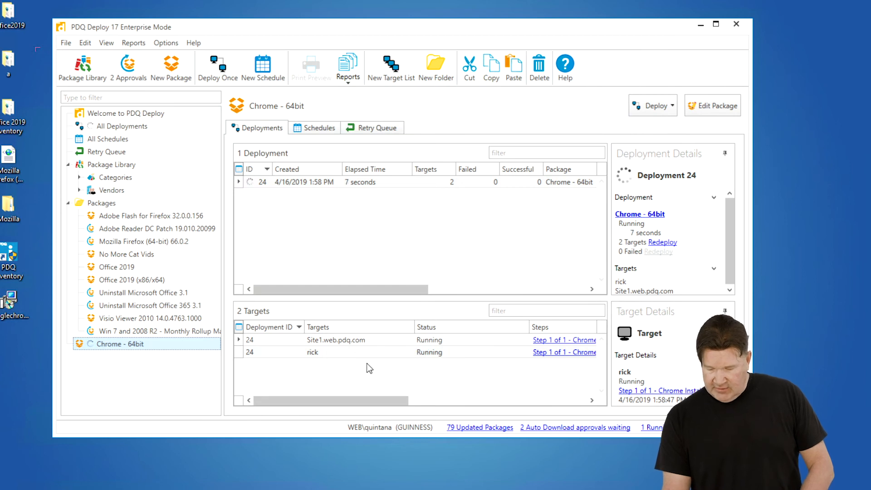
pyautogui.moveTo(388, 401); pyautogui.dragTo(438, 402)
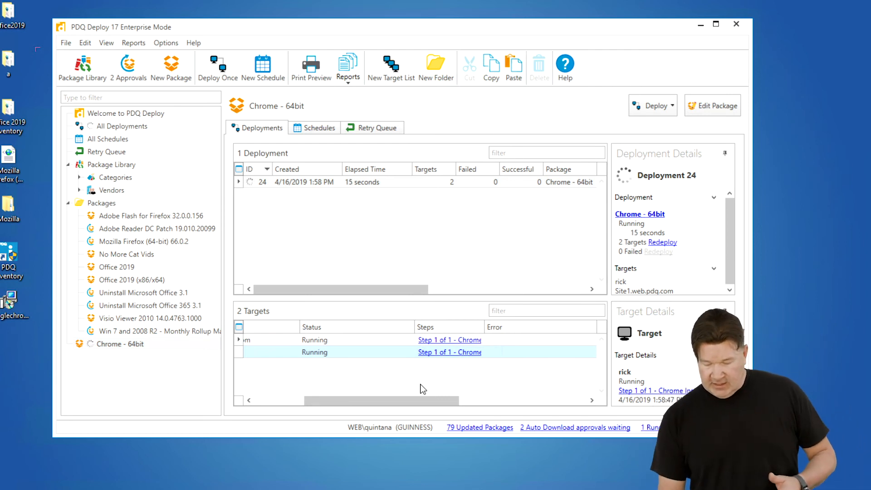
pyautogui.moveTo(413, 397); pyautogui.dragTo(438, 427)
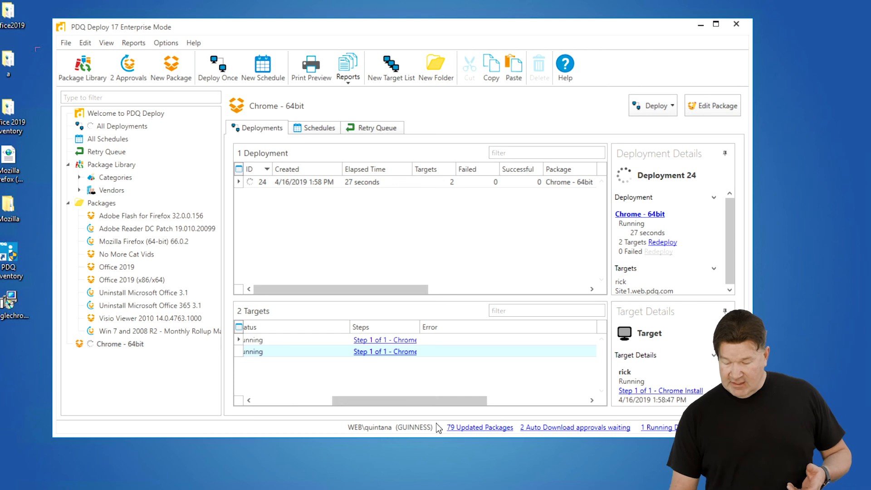
pyautogui.moveTo(390, 412); pyautogui.dragTo(545, 410)
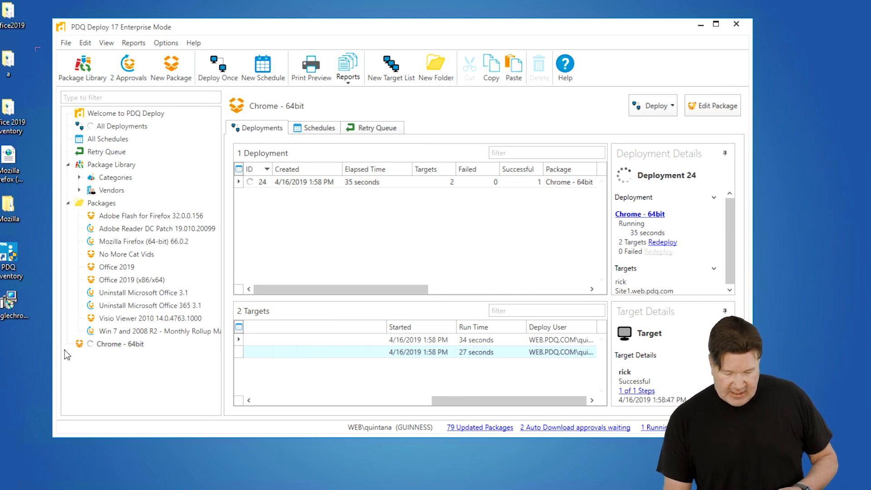
# Reopen the Chrome - 64bit package and review the operation, restart and quiet choices in the install step's MSI options.
pyautogui.doubleClick(122, 345)
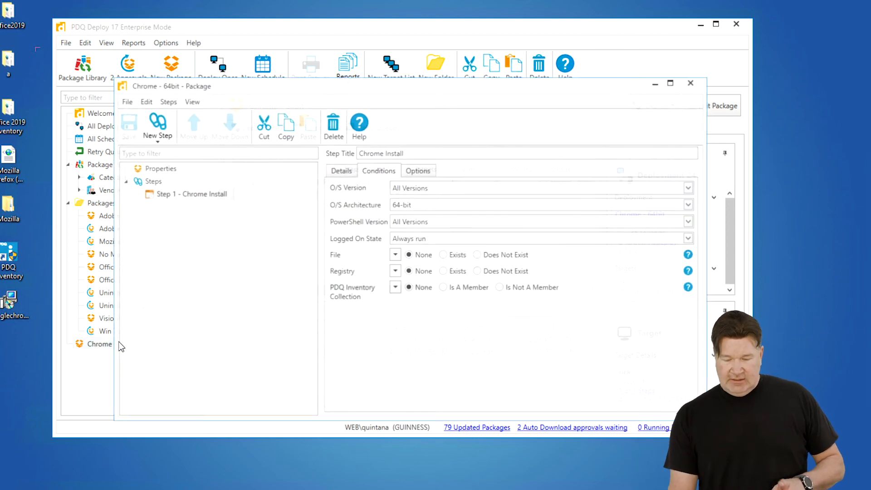
pyautogui.click(332, 173)
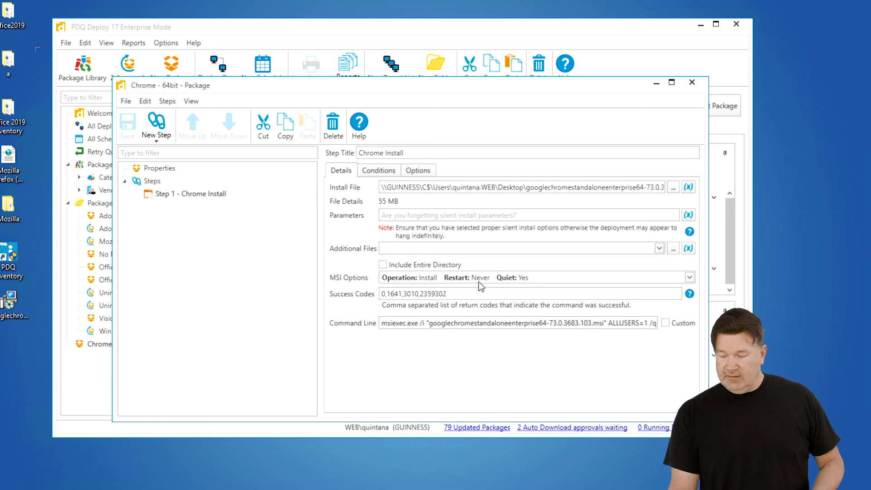
pyautogui.click(693, 278)
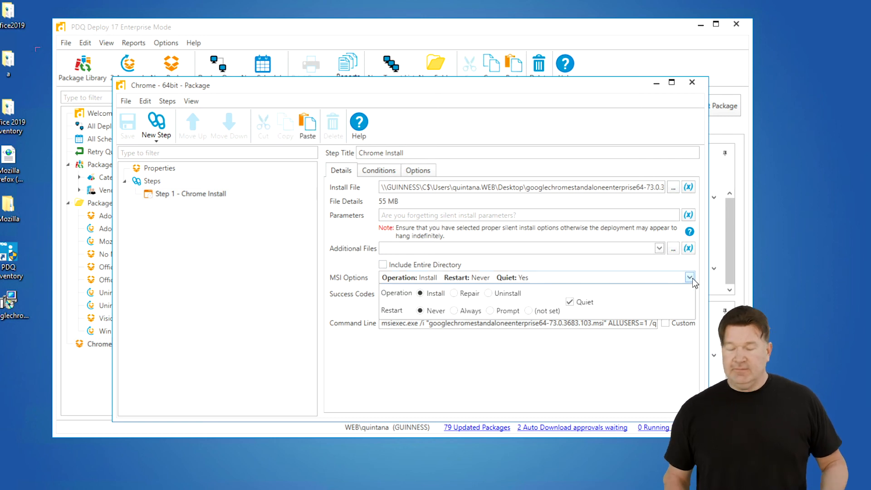